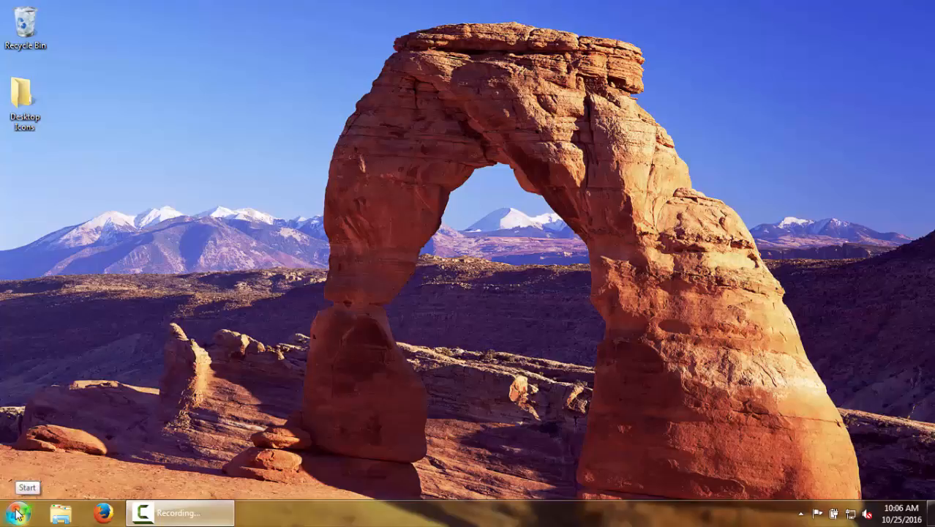
- Open the computer's system properties to check whether Windows is 32-bit or 64-bit
{"action": "left_click", "coordinate": [16, 514]}
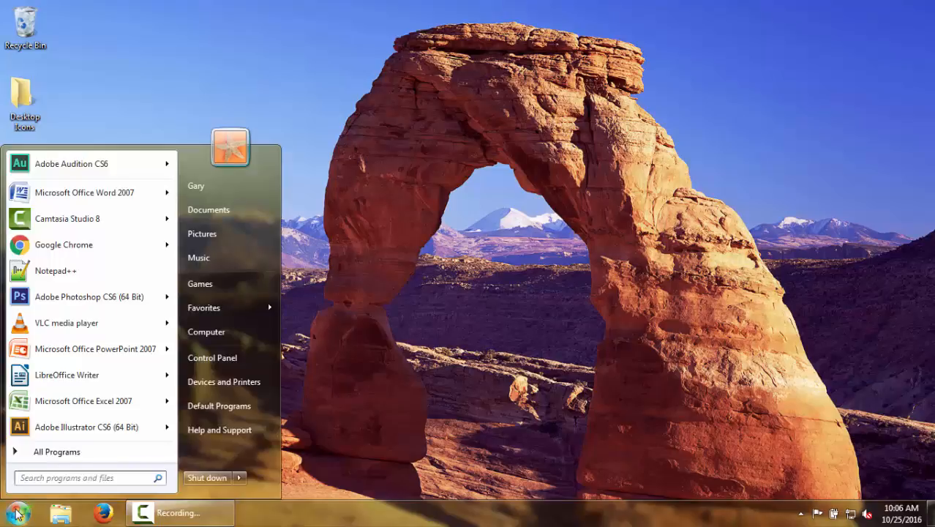
{"action": "right_click", "coordinate": [207, 333]}
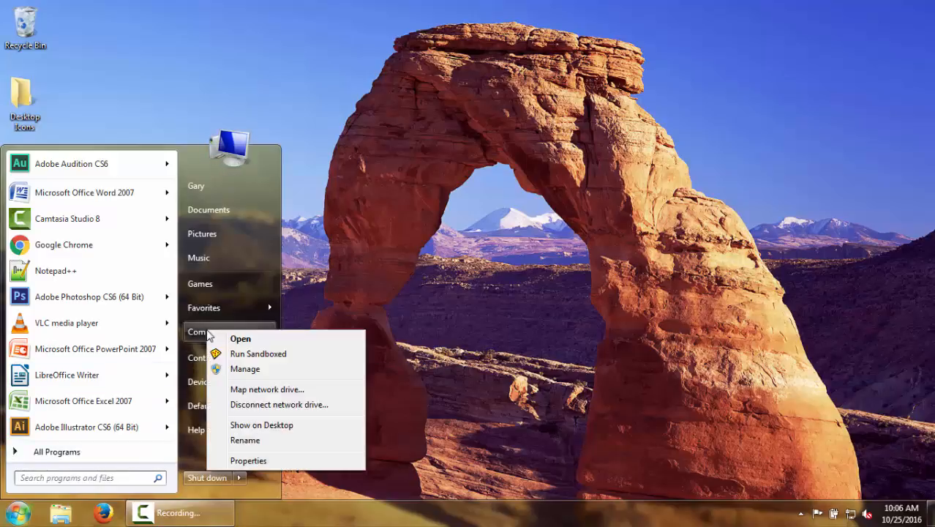
{"action": "left_click", "coordinate": [249, 462]}
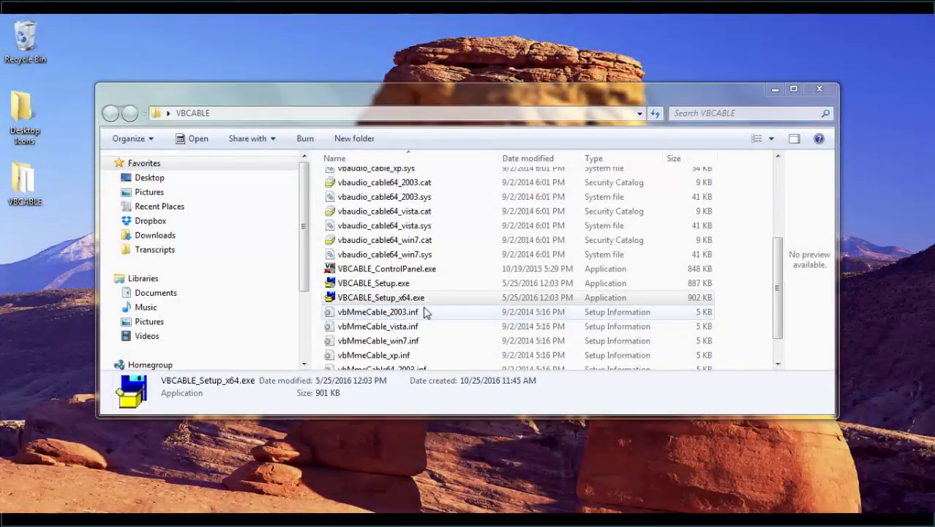
- Run VBCABLE_Setup_x64.exe as administrator, install the VB-Audio Virtual Cable driver and dismiss the completion message
{"action": "right_click", "coordinate": [406, 303]}
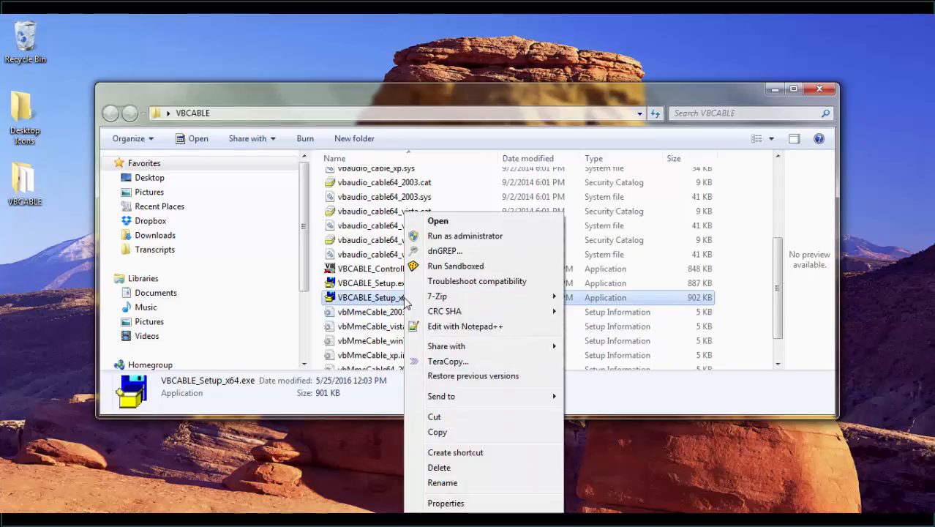
{"action": "left_click", "coordinate": [444, 237]}
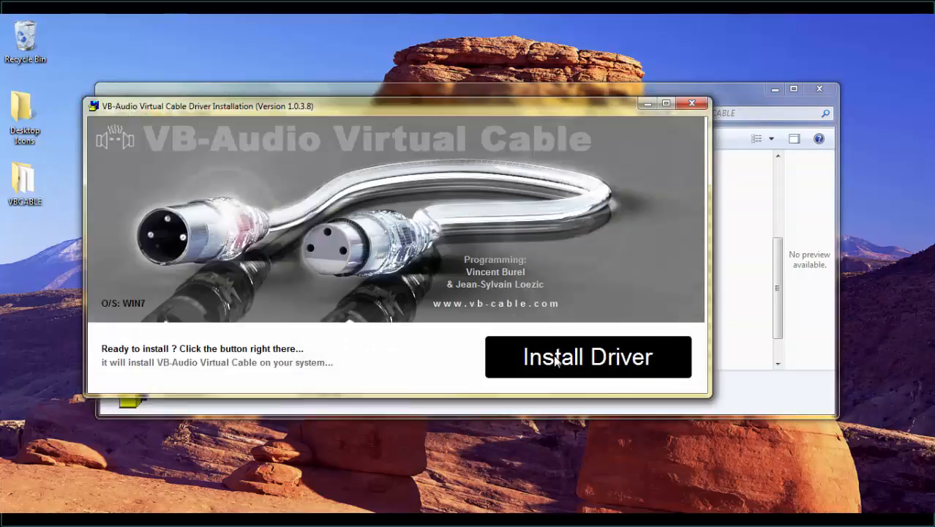
{"action": "left_click", "coordinate": [557, 360]}
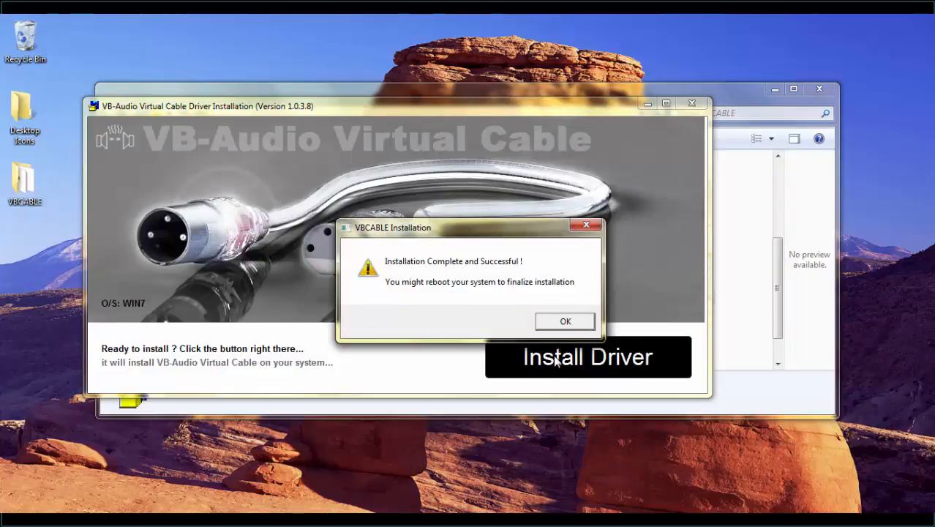
{"action": "left_click", "coordinate": [559, 323]}
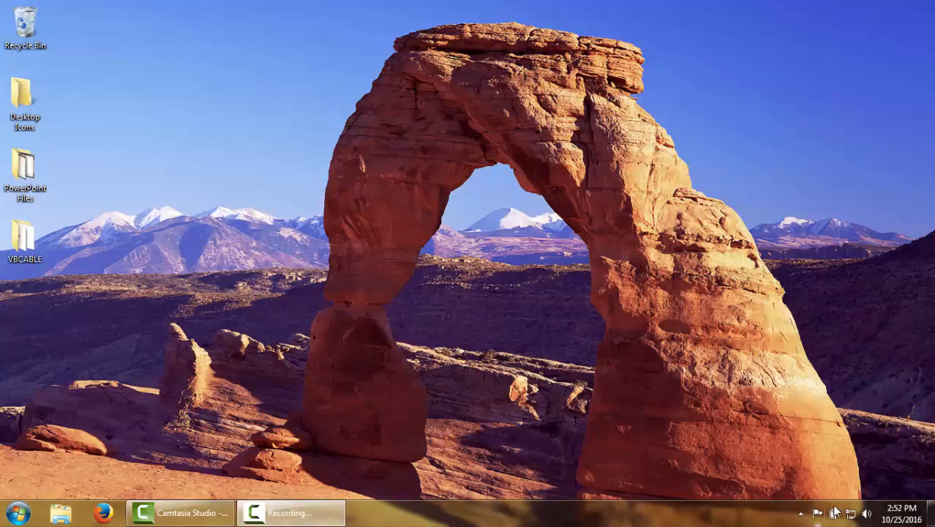
- Enable the CABLE Input playback device in the Windows sound settings
{"action": "right_click", "coordinate": [866, 518]}
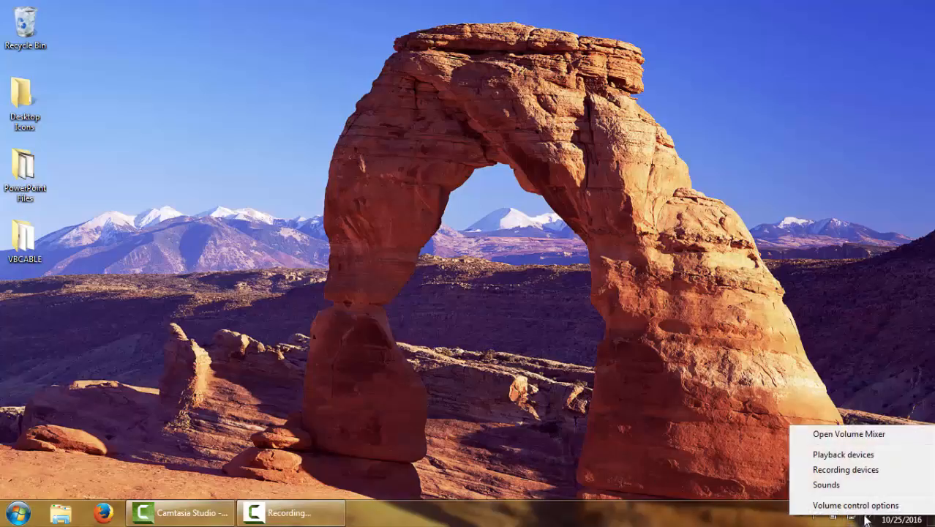
{"action": "left_click", "coordinate": [842, 455]}
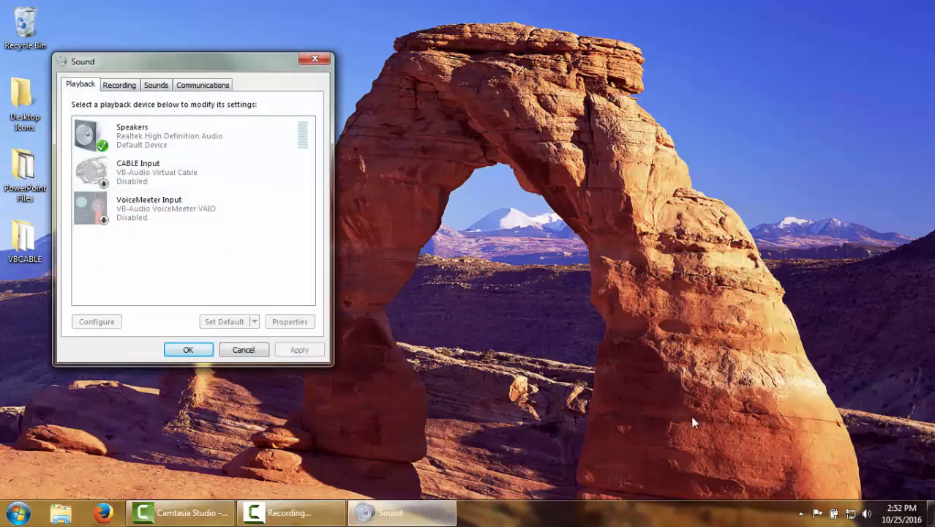
{"action": "right_click", "coordinate": [143, 174]}
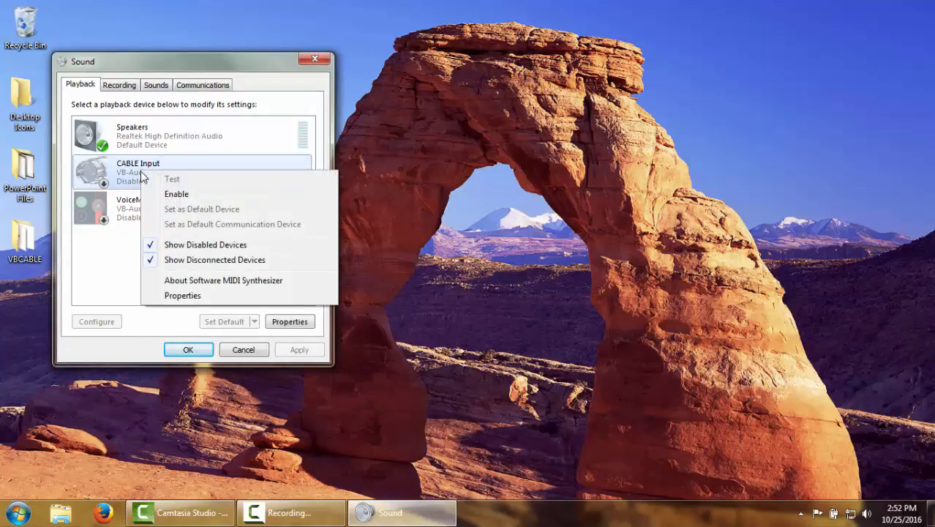
{"action": "left_click", "coordinate": [176, 194]}
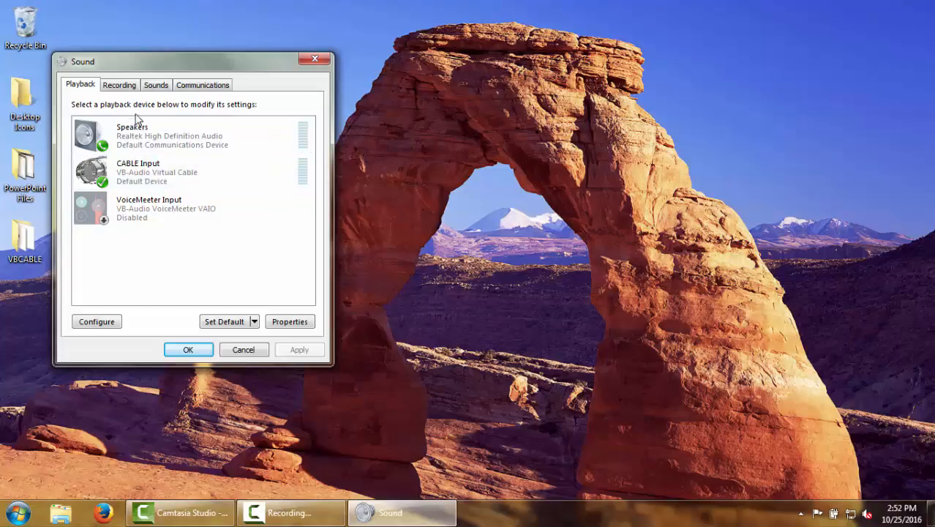
- Enable the CABLE Output recording device and confirm the sound settings
{"action": "left_click", "coordinate": [120, 87]}
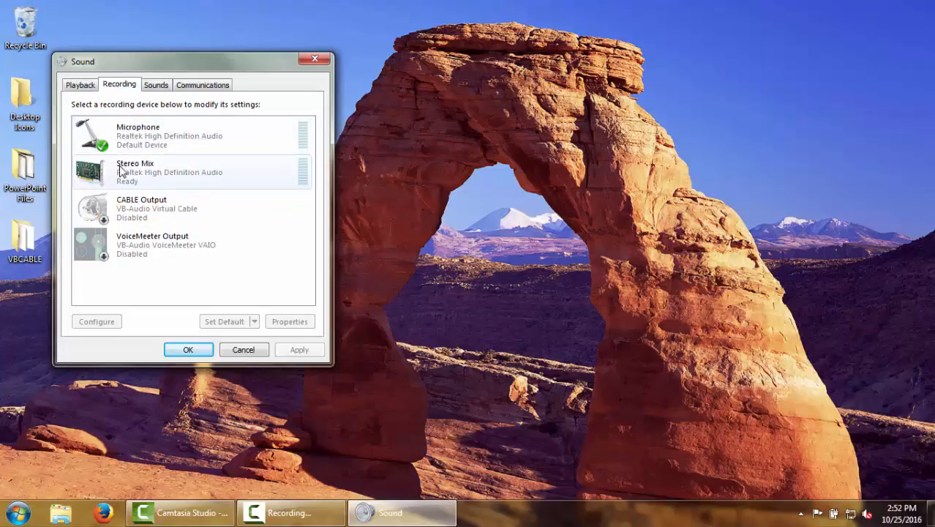
{"action": "right_click", "coordinate": [121, 208]}
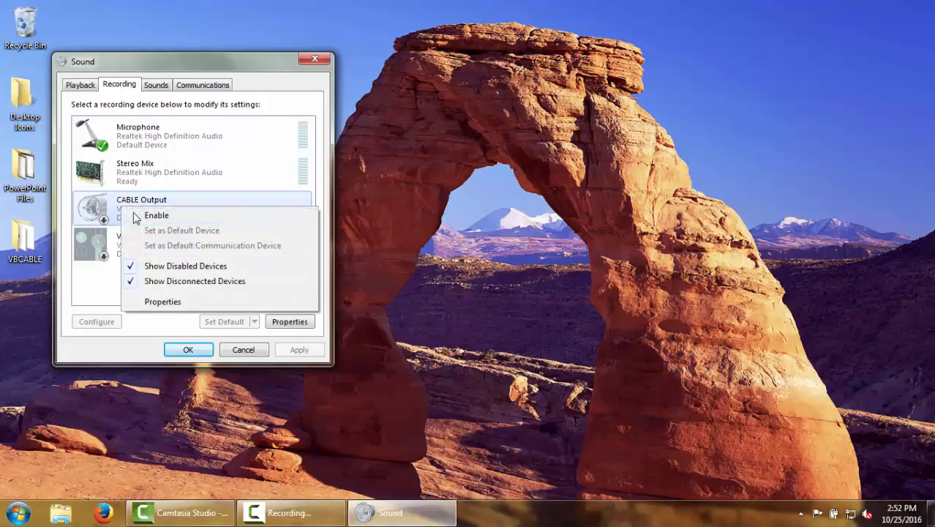
{"action": "left_click", "coordinate": [155, 218]}
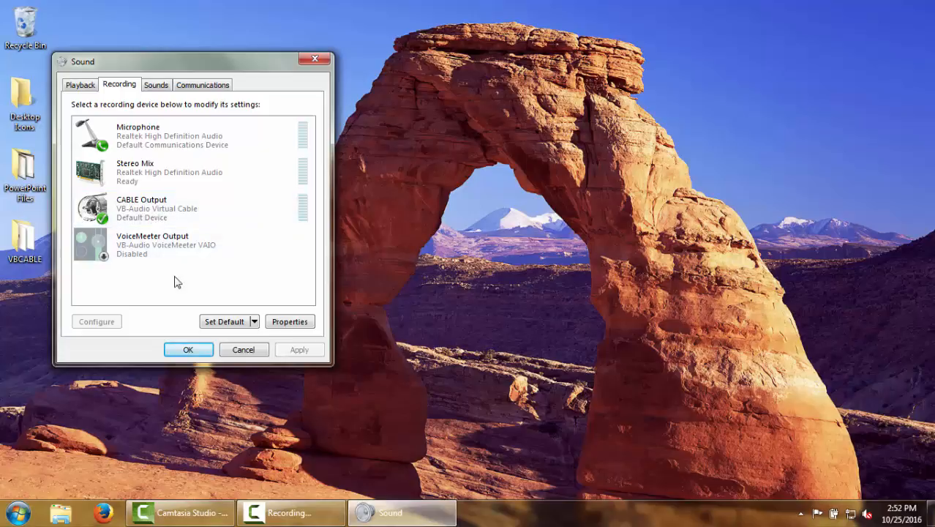
{"action": "left_click", "coordinate": [187, 351]}
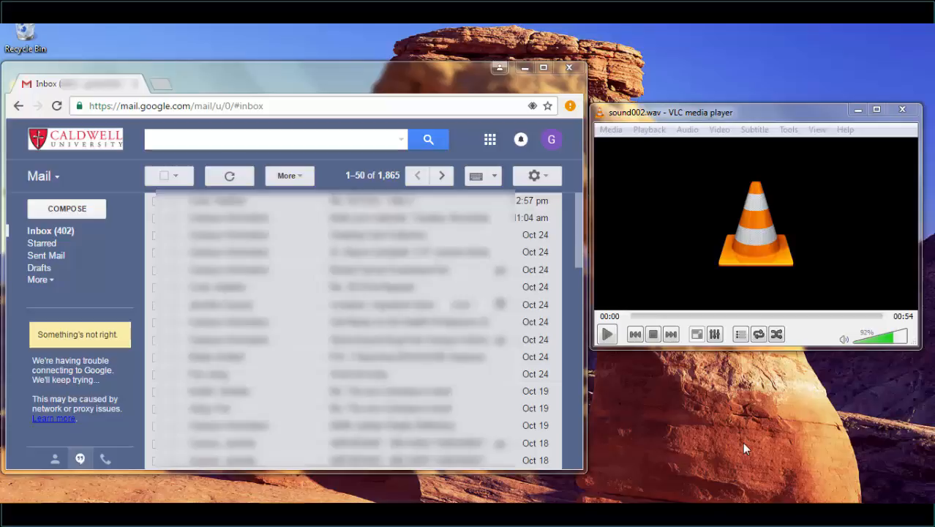
- Go from the Gmail inbox to Google Docs and create a blank document
{"action": "left_click", "coordinate": [489, 140]}
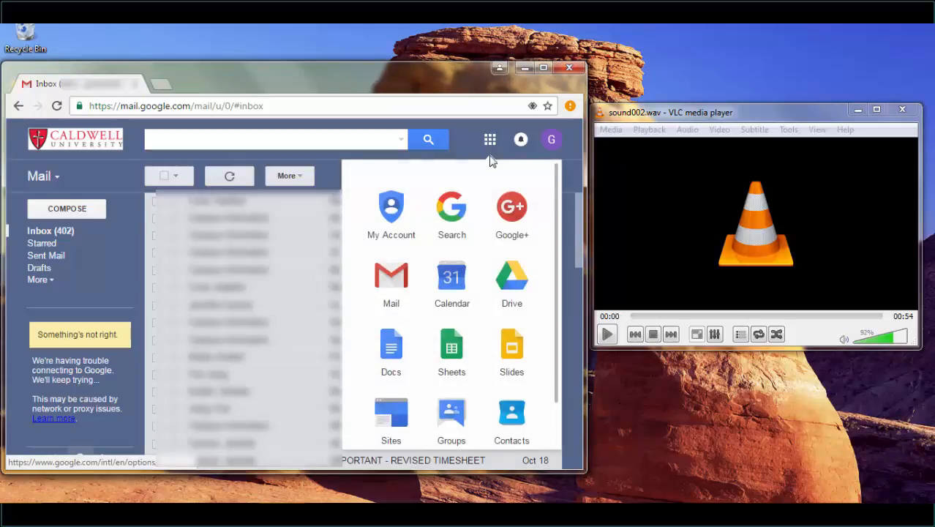
{"action": "left_click", "coordinate": [389, 352]}
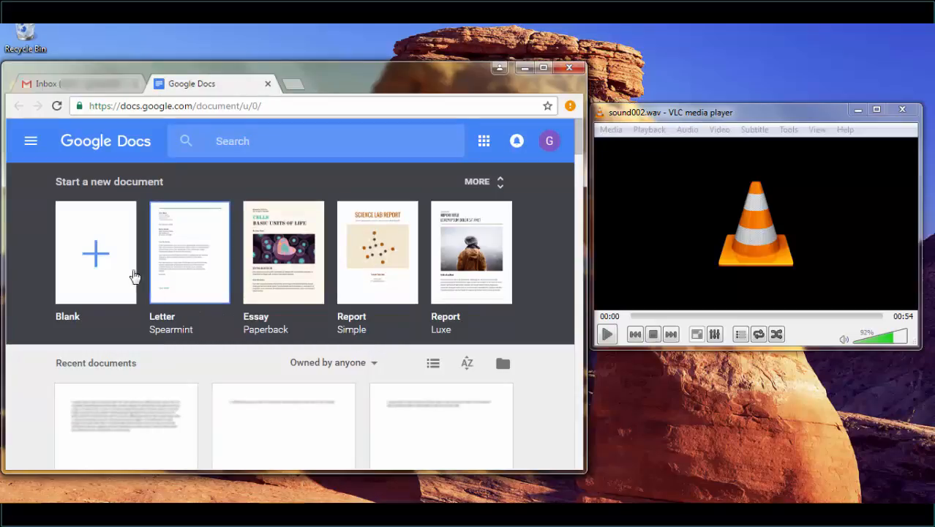
{"action": "left_click", "coordinate": [95, 257]}
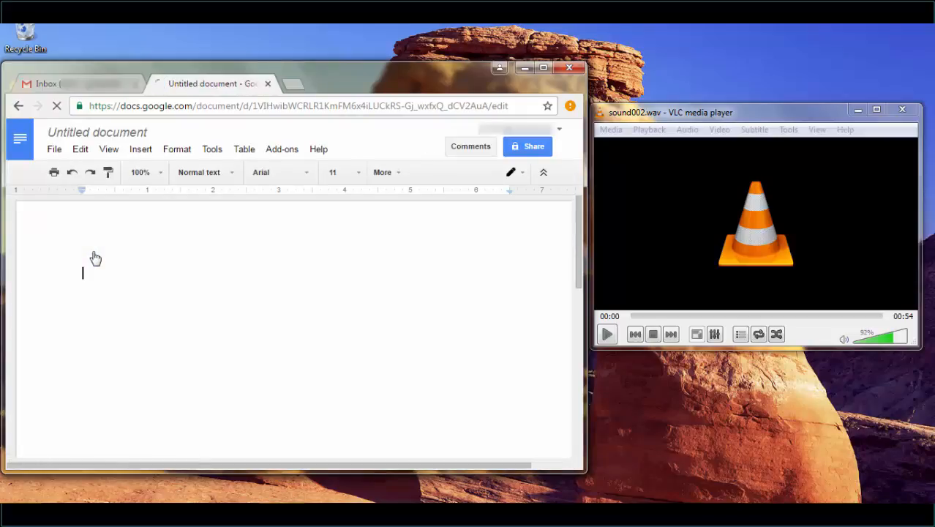
- Turn on Voice typing for the document and move its microphone box down, clear of the first text line
{"action": "left_click", "coordinate": [212, 149]}
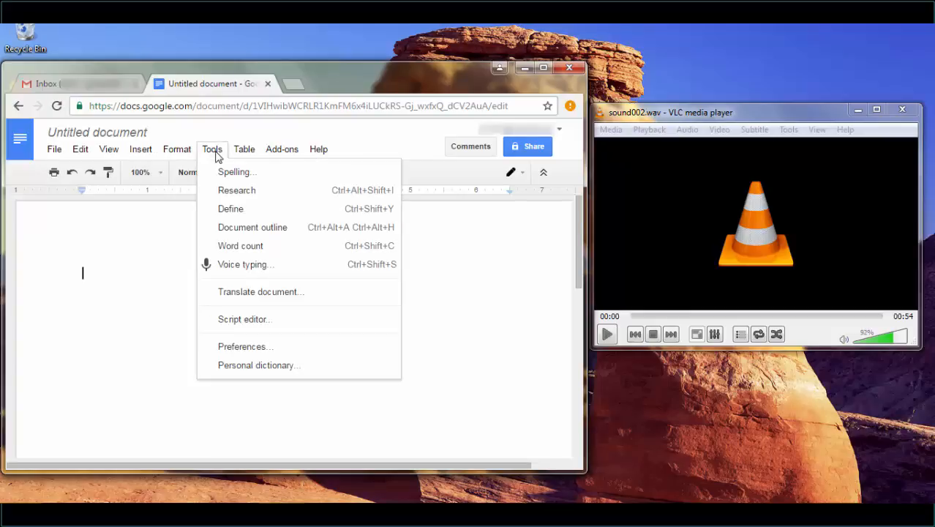
{"action": "left_click", "coordinate": [227, 265]}
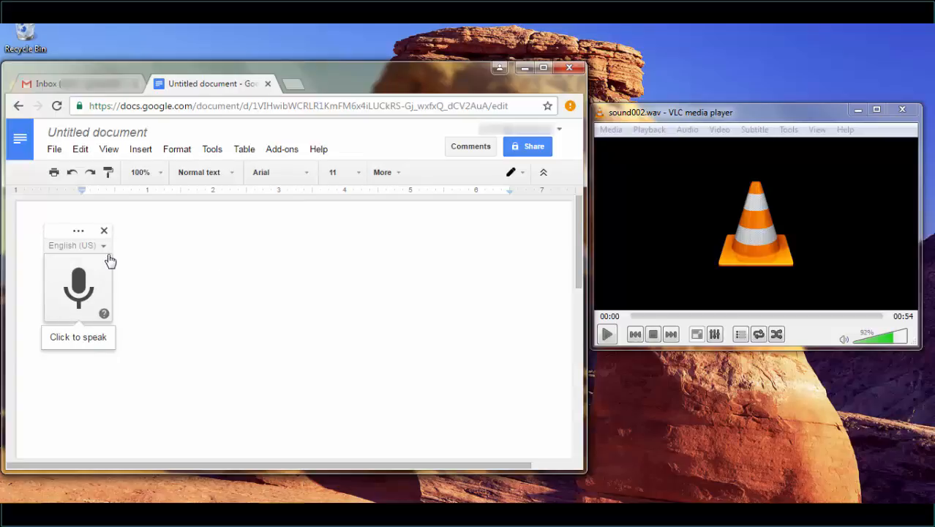
{"action": "left_click_drag", "start_coordinate": [66, 230], "coordinate": [58, 319]}
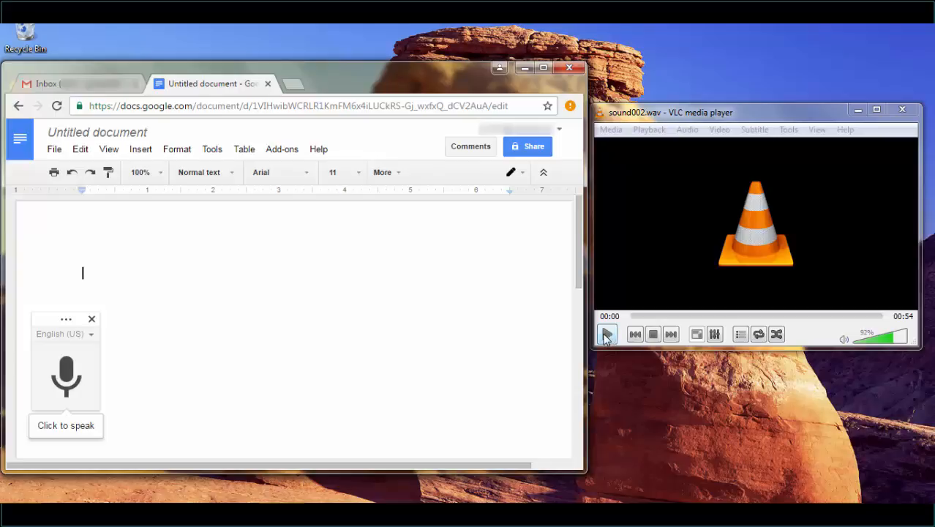
- Play sound002.wav in VLC media player, transcribe it into the document with voice typing, and stop the dictation
{"action": "left_click", "coordinate": [606, 336]}
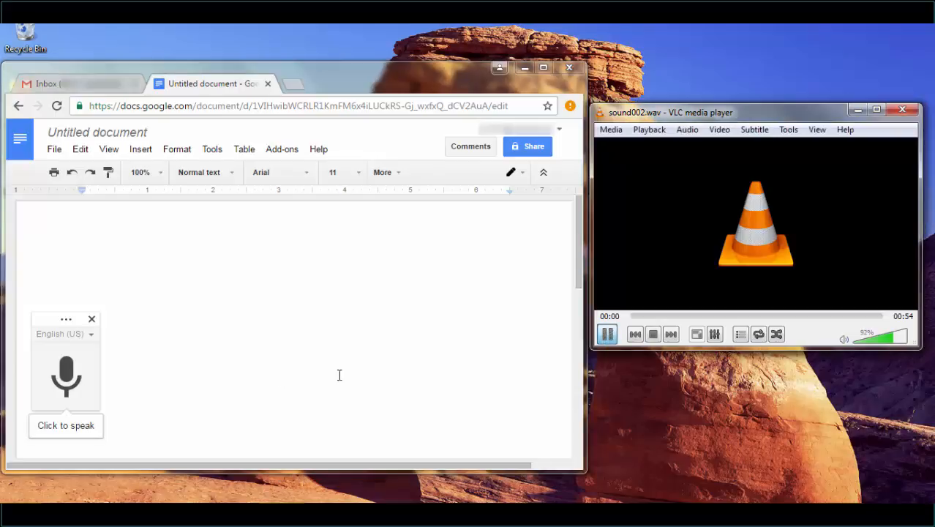
{"action": "left_click", "coordinate": [65, 373]}
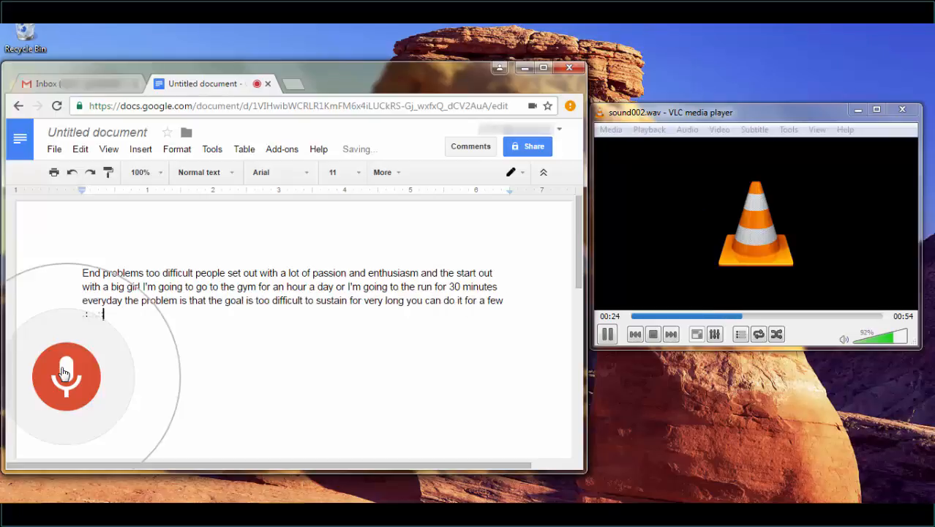
{"action": "left_click", "coordinate": [63, 373]}
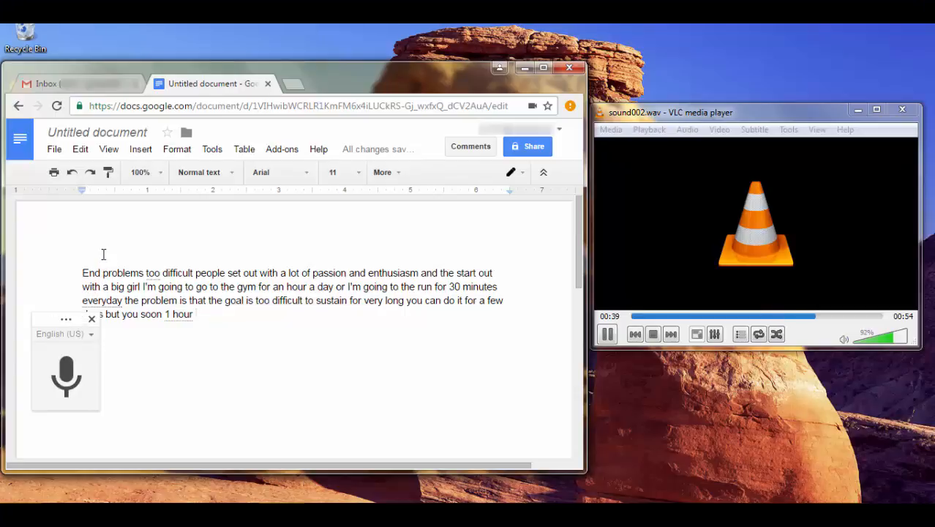
- Bring up the Download as option for the transcribed document
{"action": "left_click", "coordinate": [53, 152]}
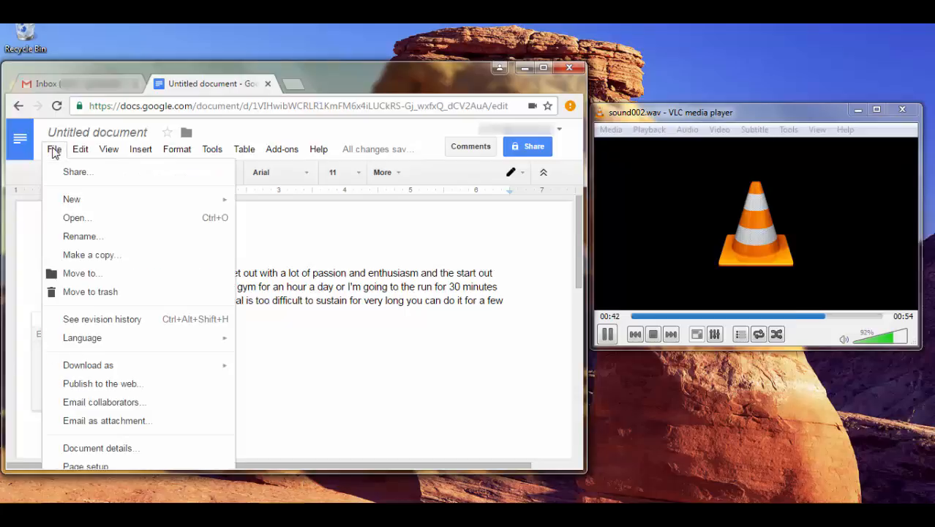
{"action": "mouse_move", "coordinate": [126, 371]}
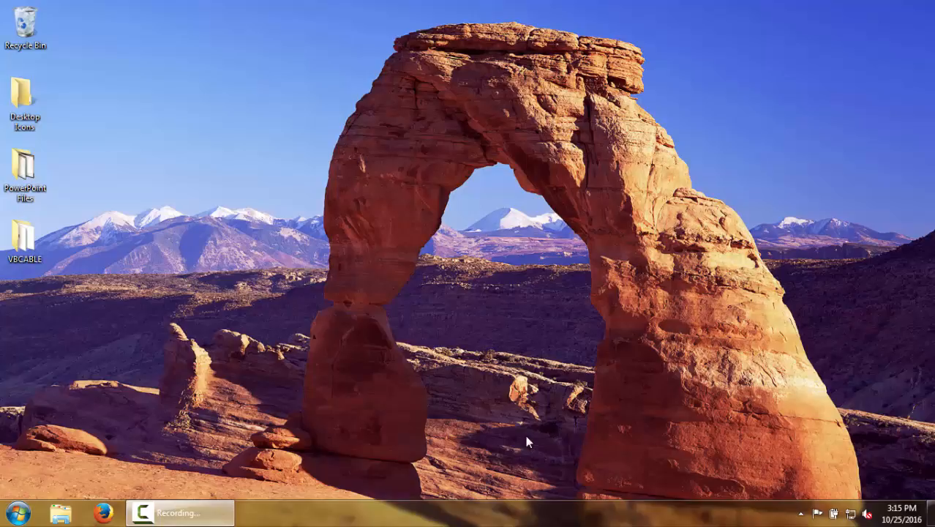
- Disable the CABLE Input playback device in the Windows sound settings
{"action": "right_click", "coordinate": [868, 517]}
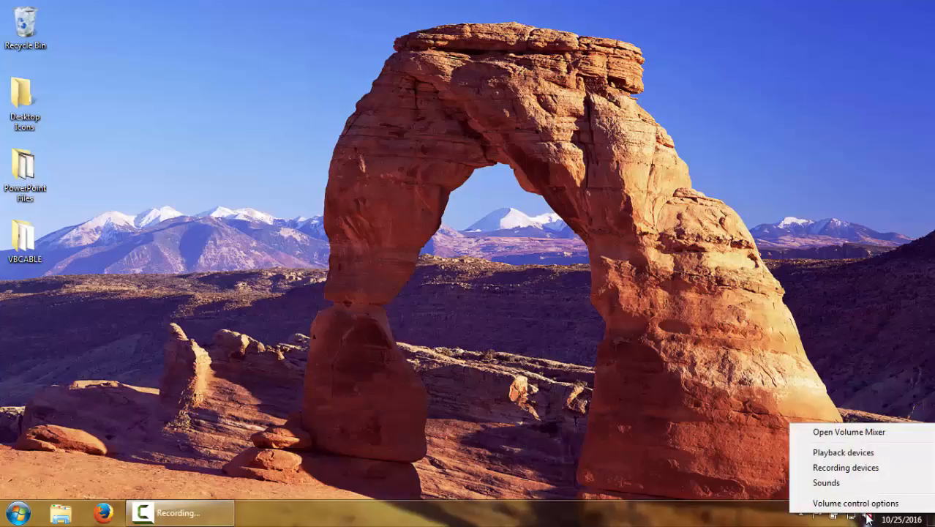
{"action": "left_click", "coordinate": [848, 454]}
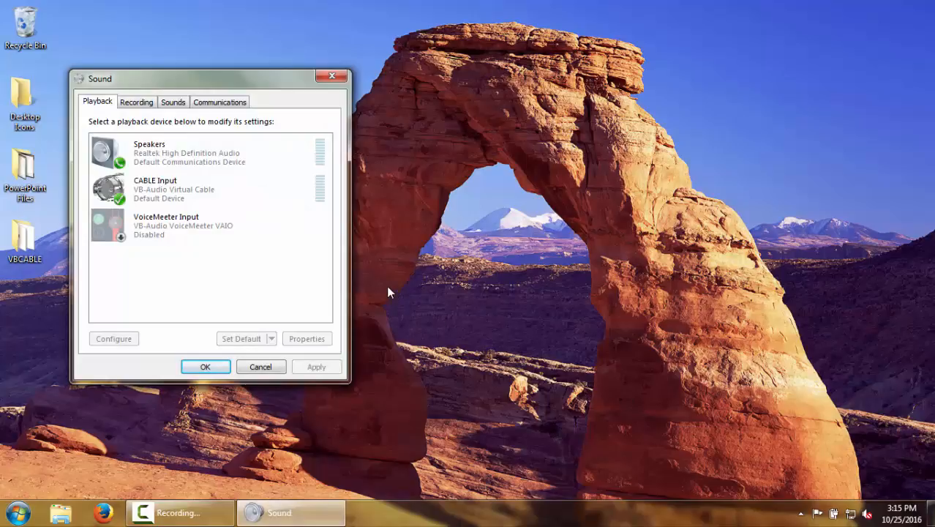
{"action": "right_click", "coordinate": [179, 192]}
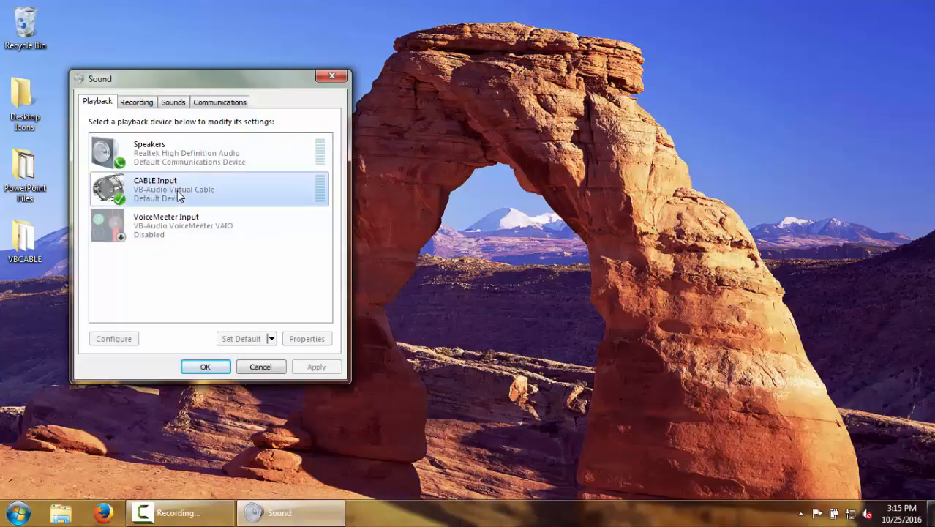
{"action": "left_click", "coordinate": [213, 230]}
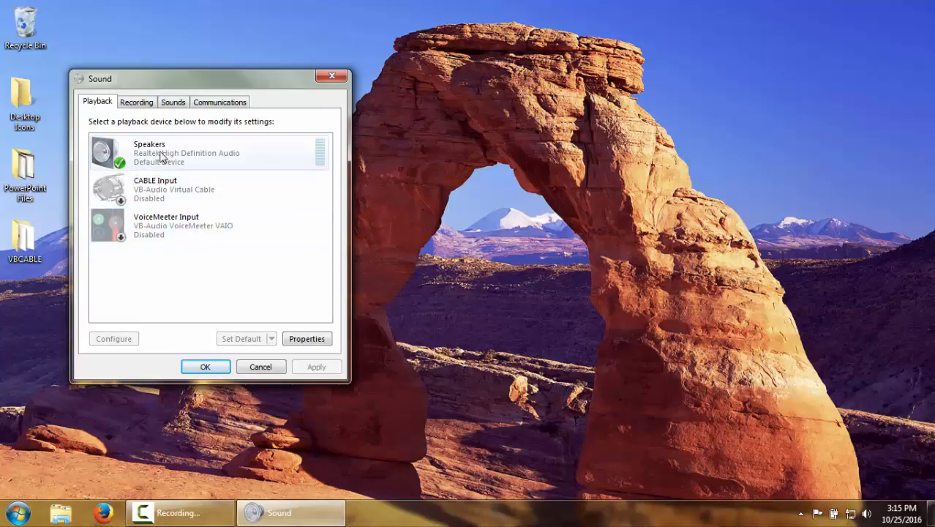
- Disable the CABLE Output recording device and confirm the sound settings
{"action": "left_click", "coordinate": [136, 104]}
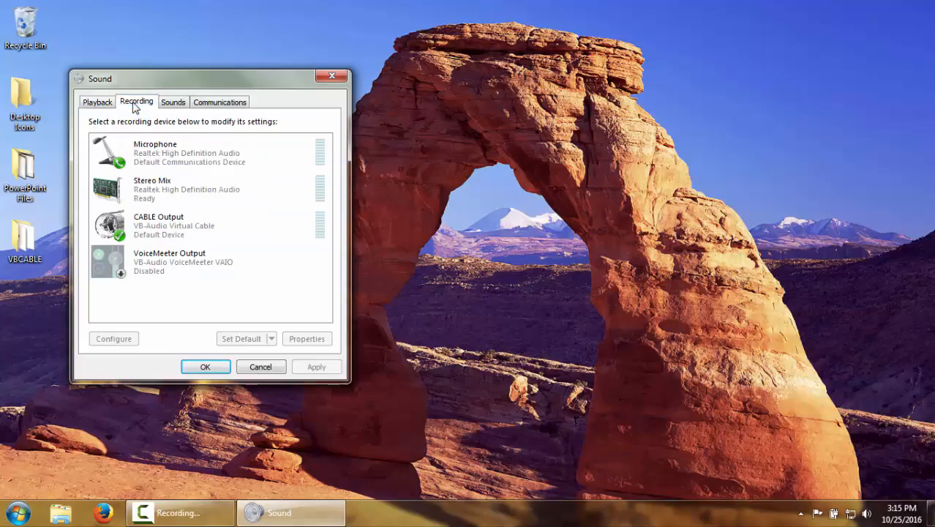
{"action": "right_click", "coordinate": [146, 231]}
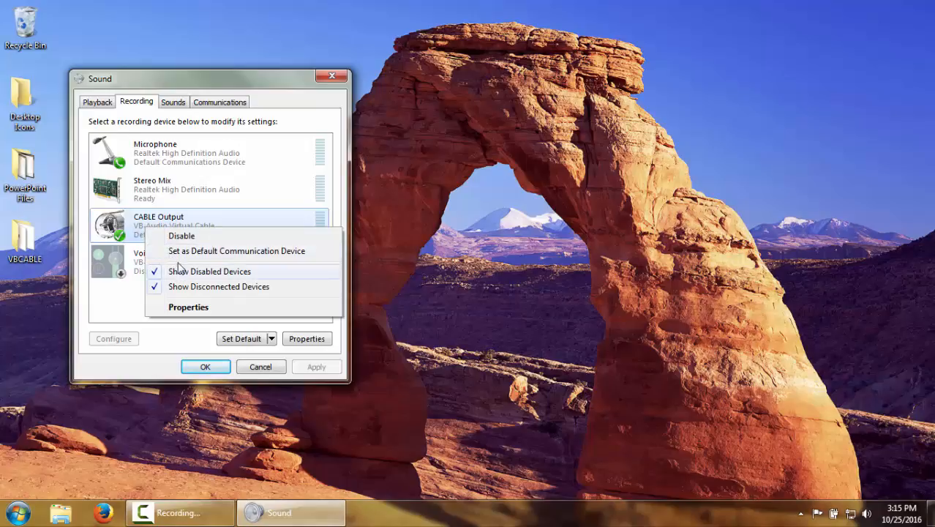
{"action": "left_click", "coordinate": [177, 236]}
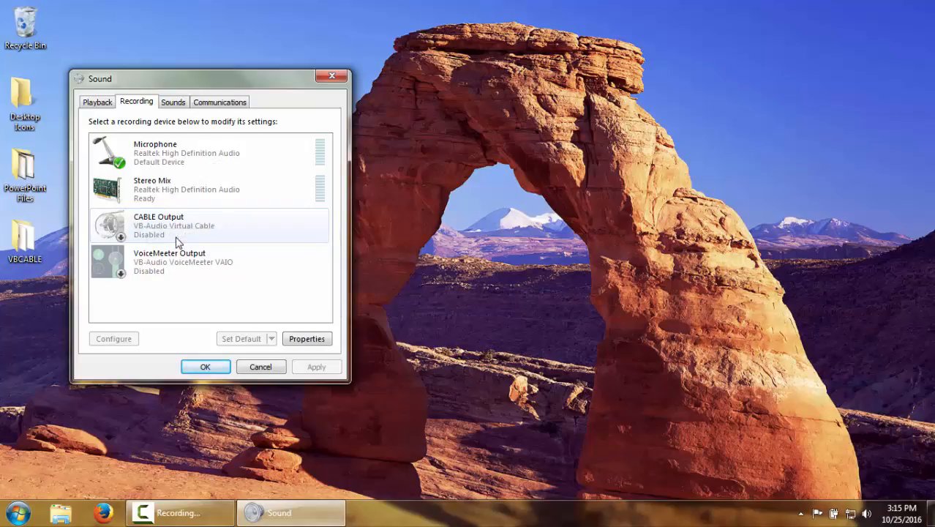
{"action": "left_click", "coordinate": [204, 368]}
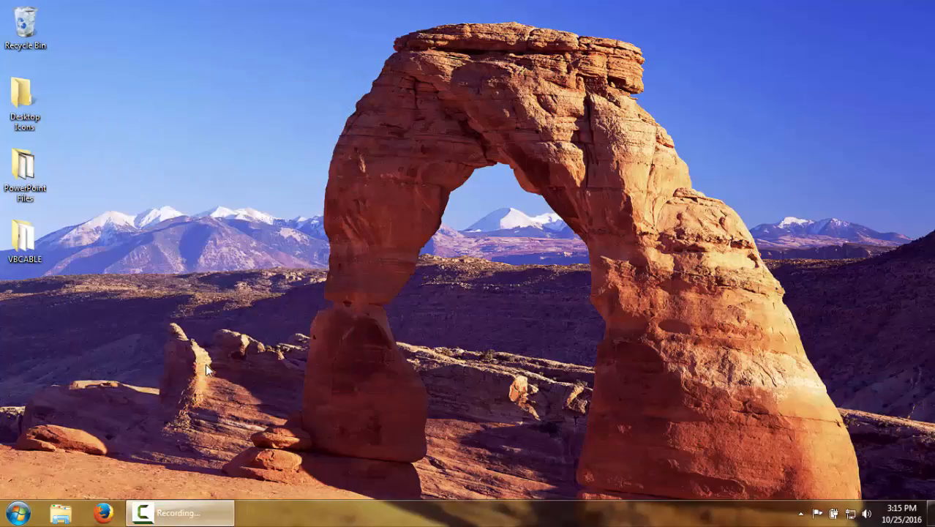